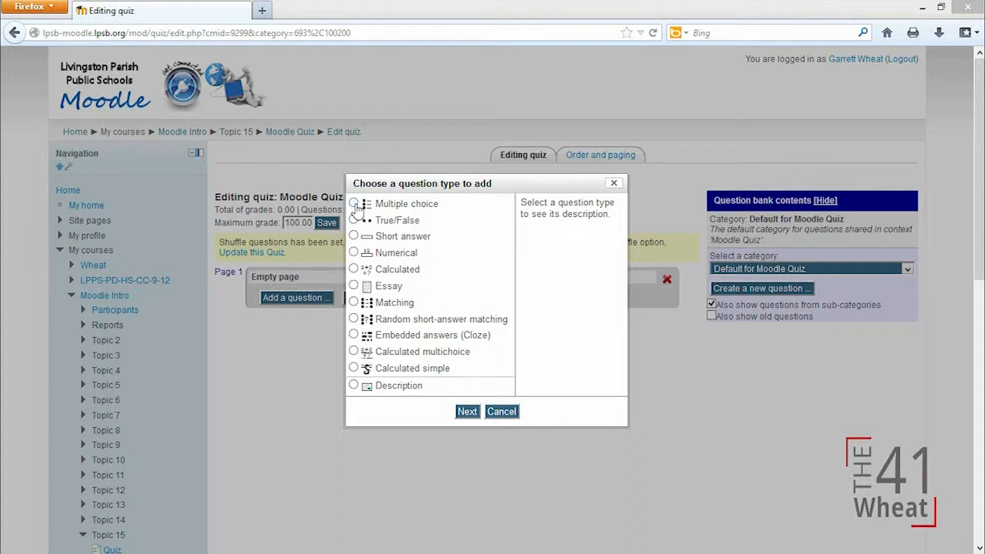
- Add a multiple choice question named "Ch. 8 - Question 7" with the text "What is another name for a test in Moodle?"
{"action": "left_click", "coordinate": [354, 204]}
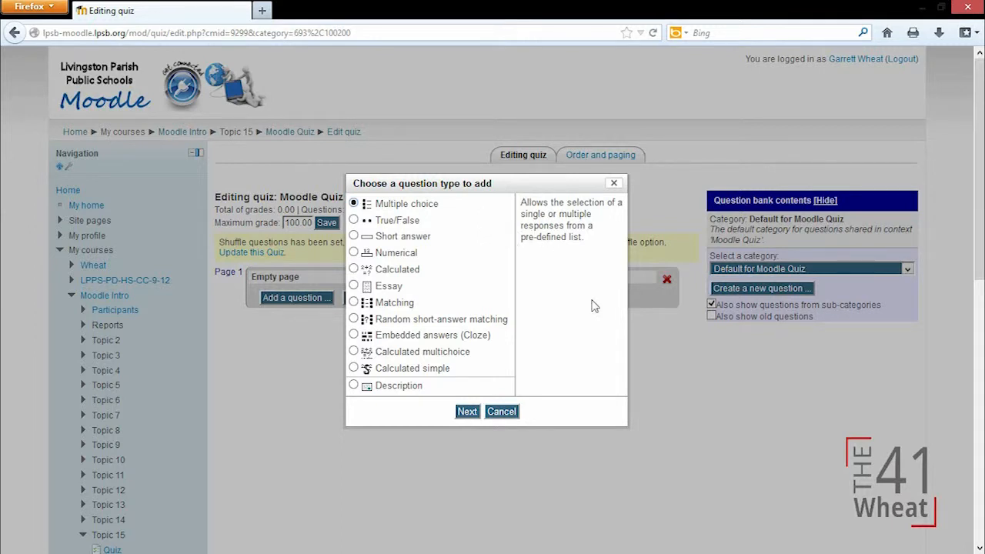
{"action": "left_click", "coordinate": [467, 413]}
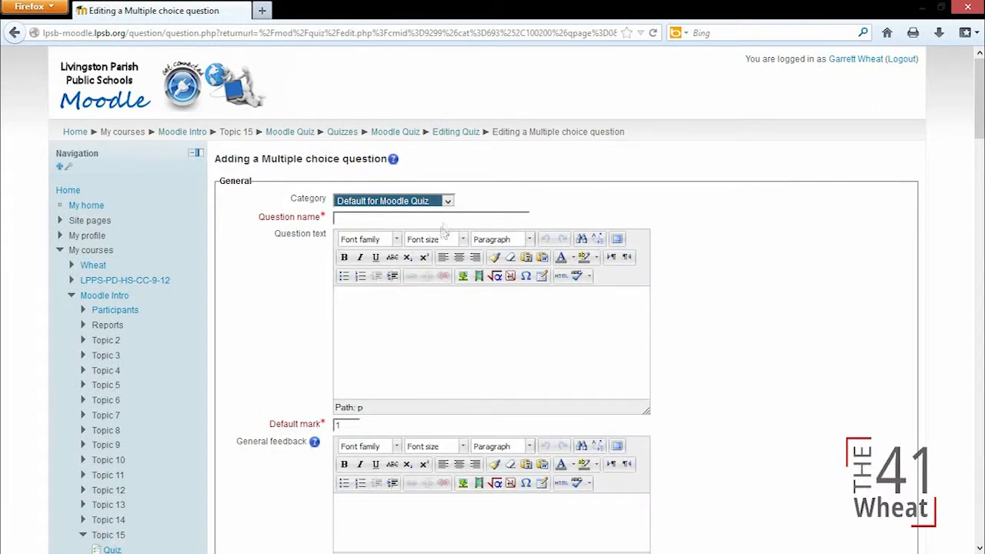
{"action": "left_click", "coordinate": [364, 223]}
{"action": "type", "text": "Wha"}
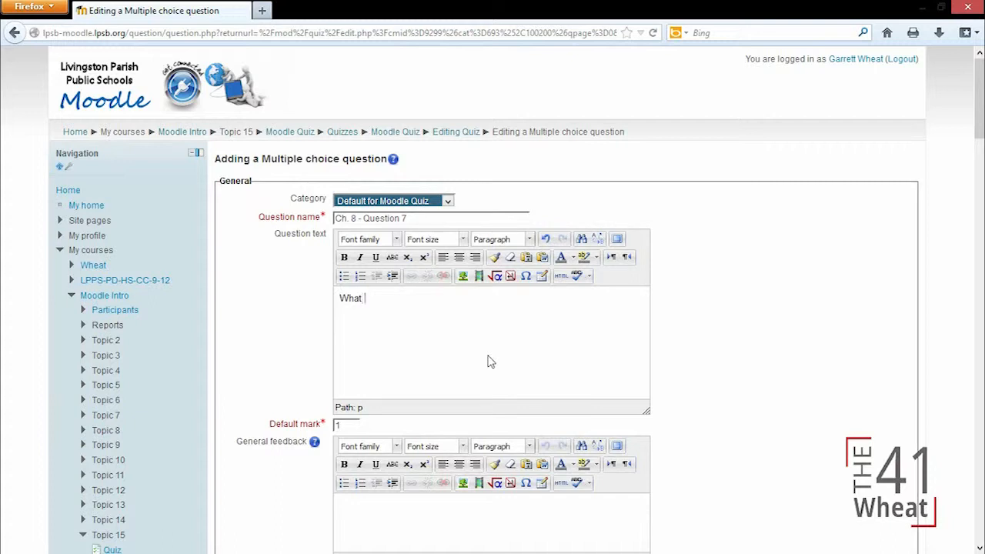
{"action": "type", "text": "t is another name for a test in Moodle?"}
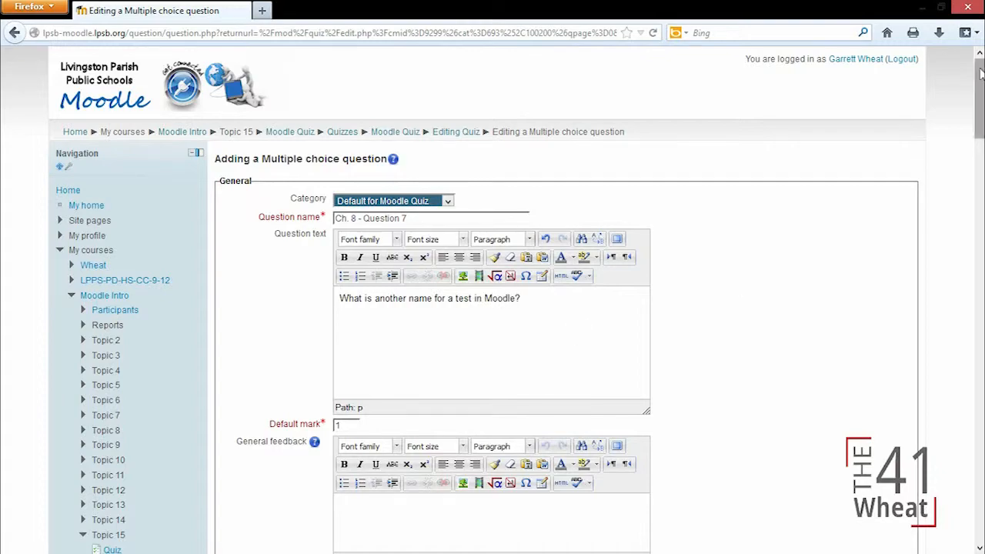
- Allow one answer only for the question and number its choices with A., B., C
{"action": "left_click_drag", "start_coordinate": [980, 90], "coordinate": [983, 117]}
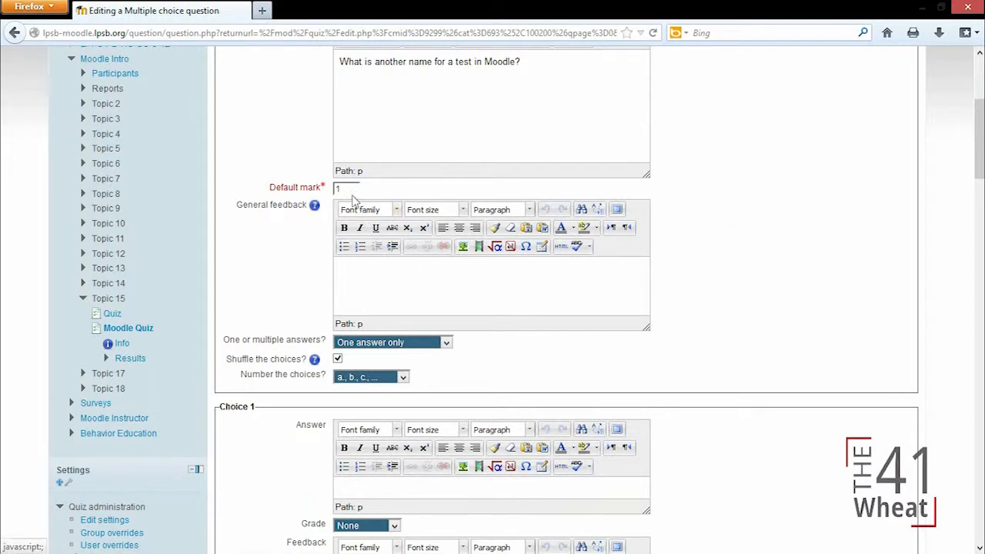
{"action": "left_click", "coordinate": [350, 191]}
{"action": "left_click", "coordinate": [385, 346]}
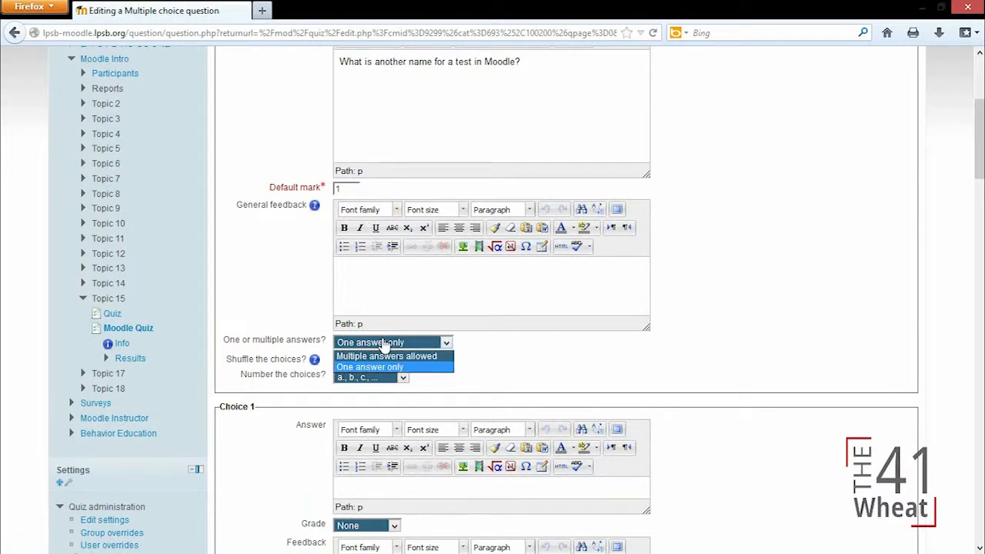
{"action": "left_click", "coordinate": [410, 366]}
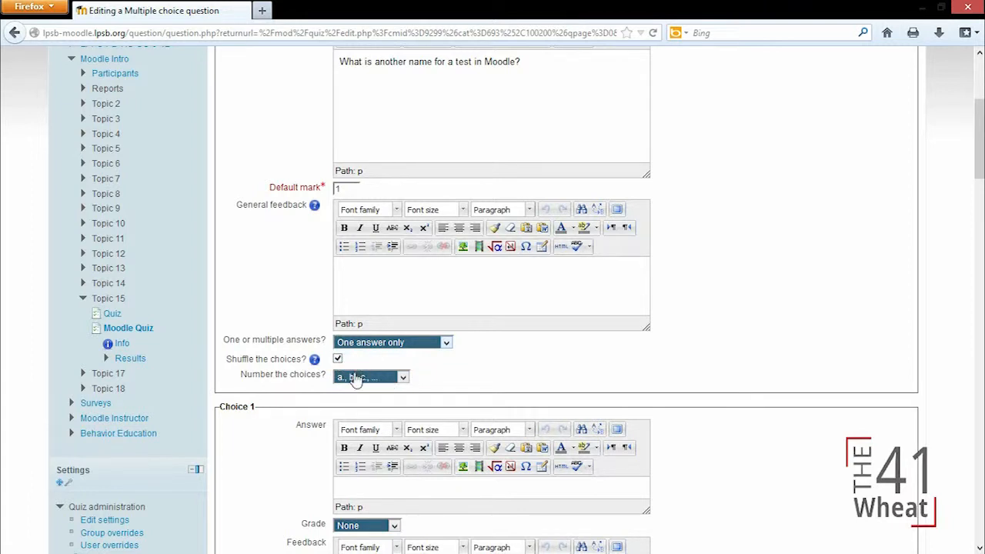
{"action": "left_click", "coordinate": [354, 377]}
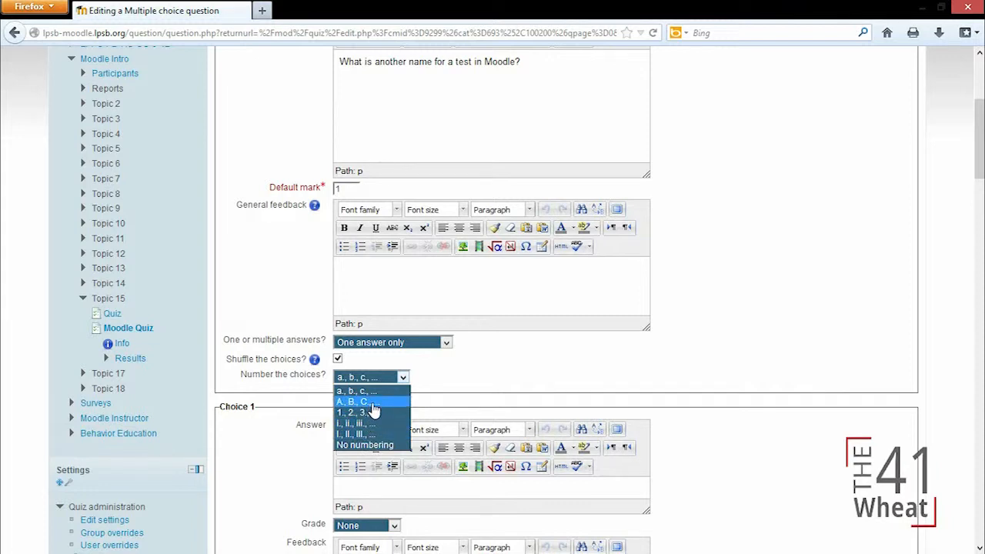
{"action": "left_click", "coordinate": [371, 402]}
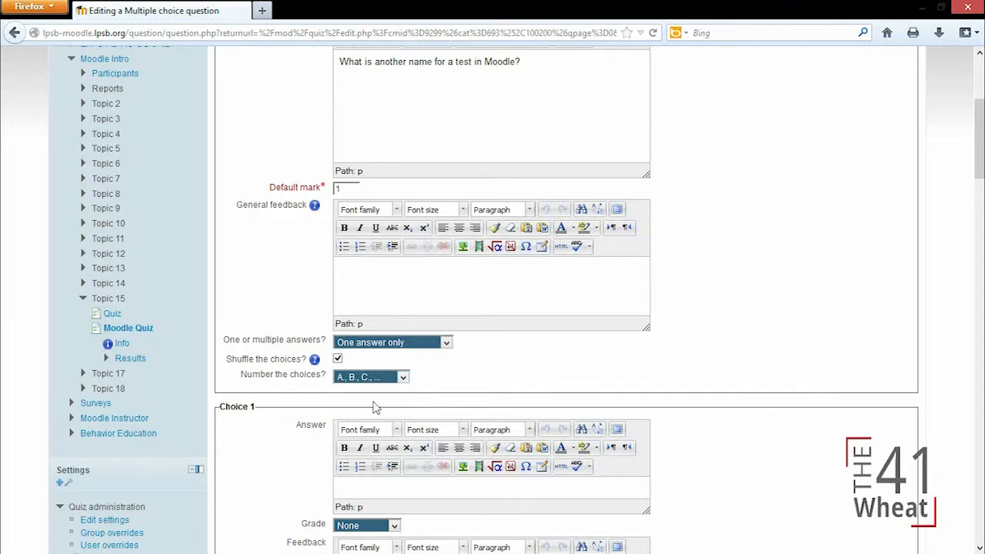
- Fill in Choice 1 with the answer "quiz", a grade of 100% and the feedback "That is correct!"
{"action": "left_click_drag", "start_coordinate": [981, 131], "coordinate": [980, 178]}
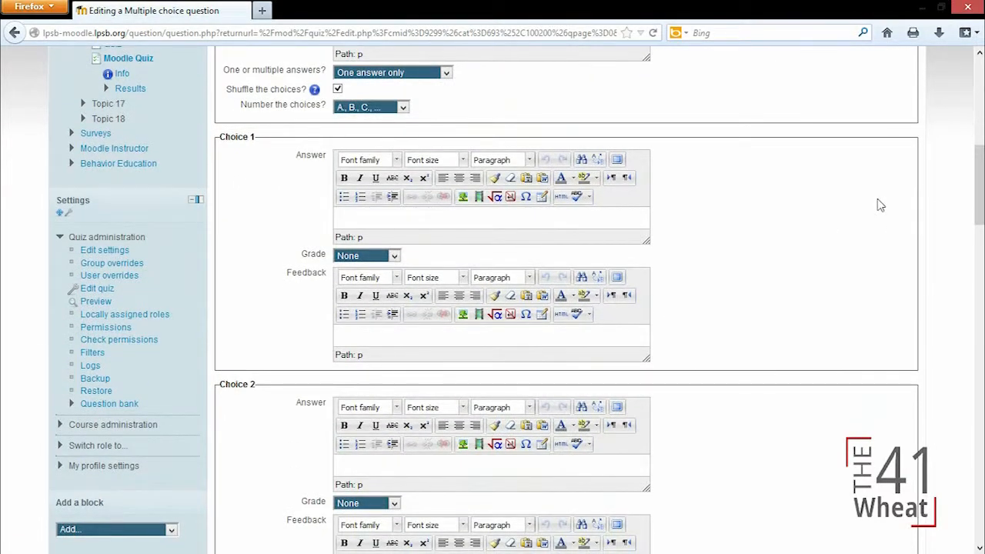
{"action": "left_click", "coordinate": [425, 215]}
{"action": "type", "text": "quiz"}
{"action": "left_click", "coordinate": [380, 256]}
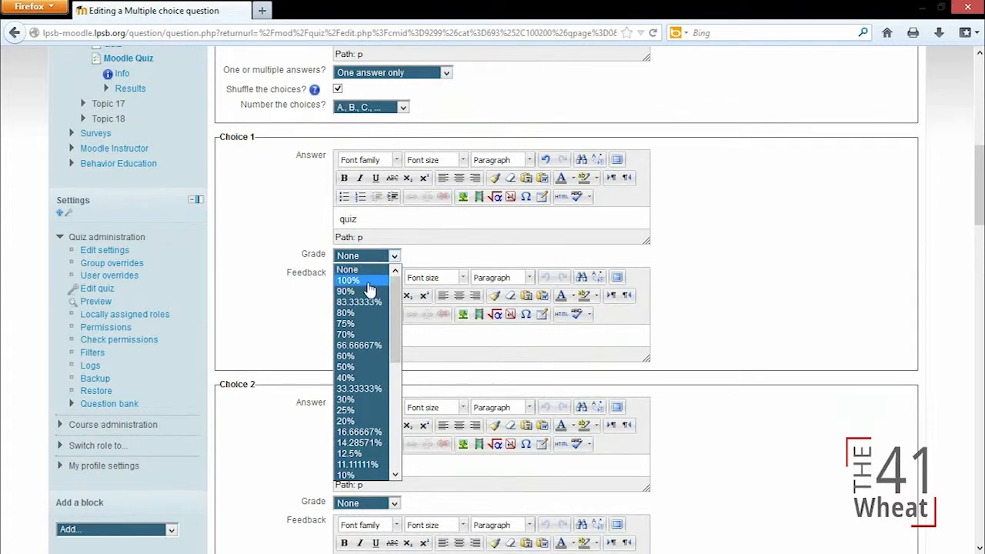
{"action": "left_click", "coordinate": [370, 286]}
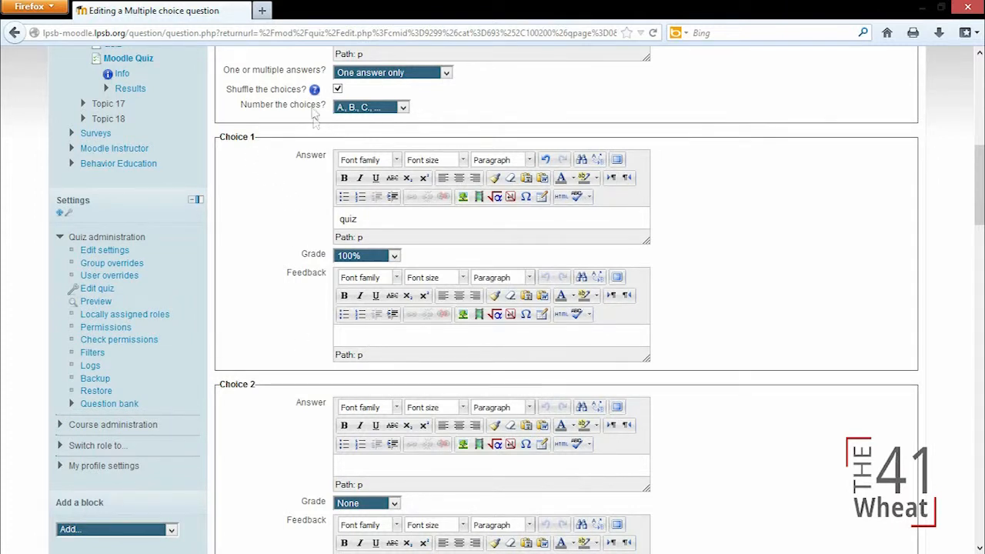
{"action": "left_click", "coordinate": [356, 260]}
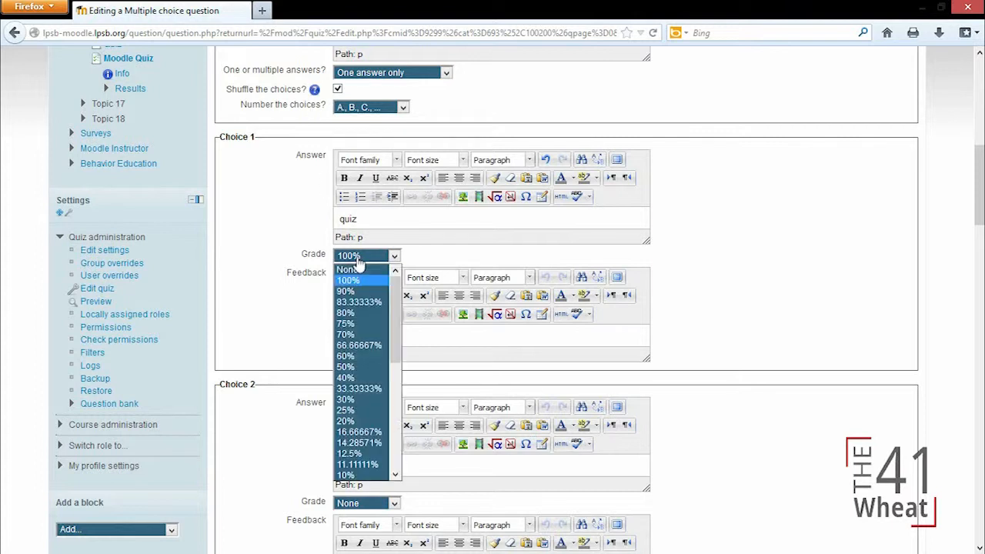
{"action": "left_click", "coordinate": [293, 325]}
{"action": "left_click", "coordinate": [368, 338]}
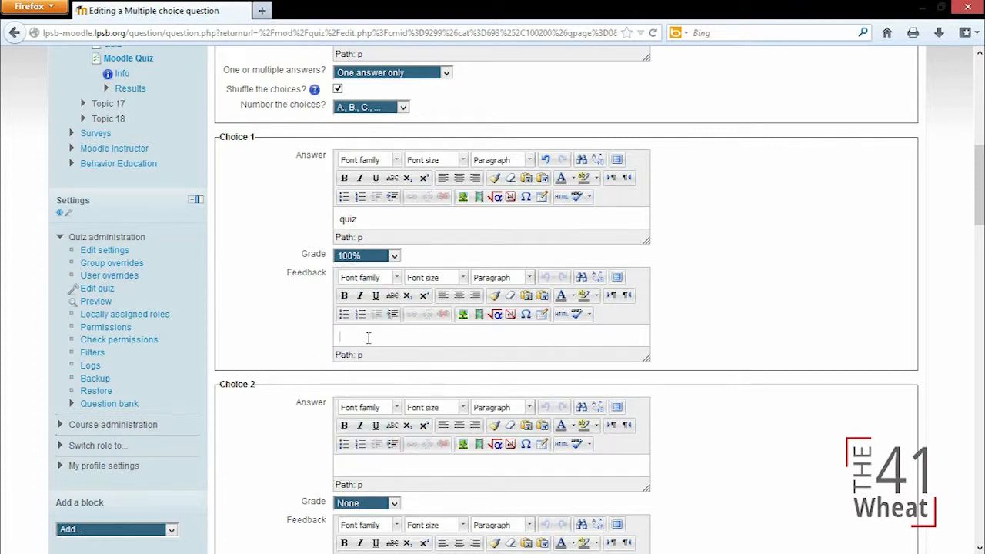
{"action": "type", "text": "The"}
- Enter "labels" as the answer for Choice 2 and leave its grade at None
{"action": "left_click_drag", "start_coordinate": [981, 167], "coordinate": [981, 206]}
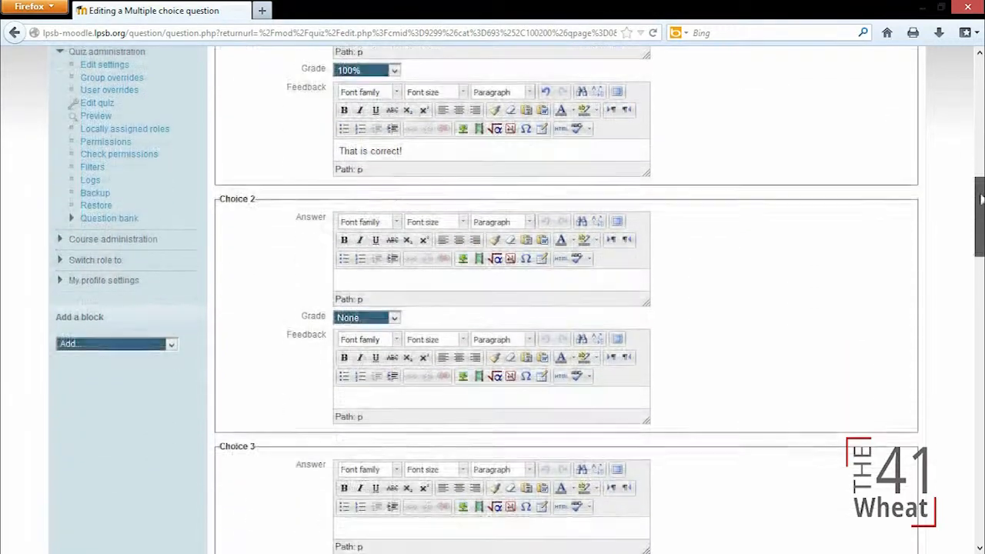
{"action": "left_click", "coordinate": [471, 281]}
{"action": "type", "text": "labels"}
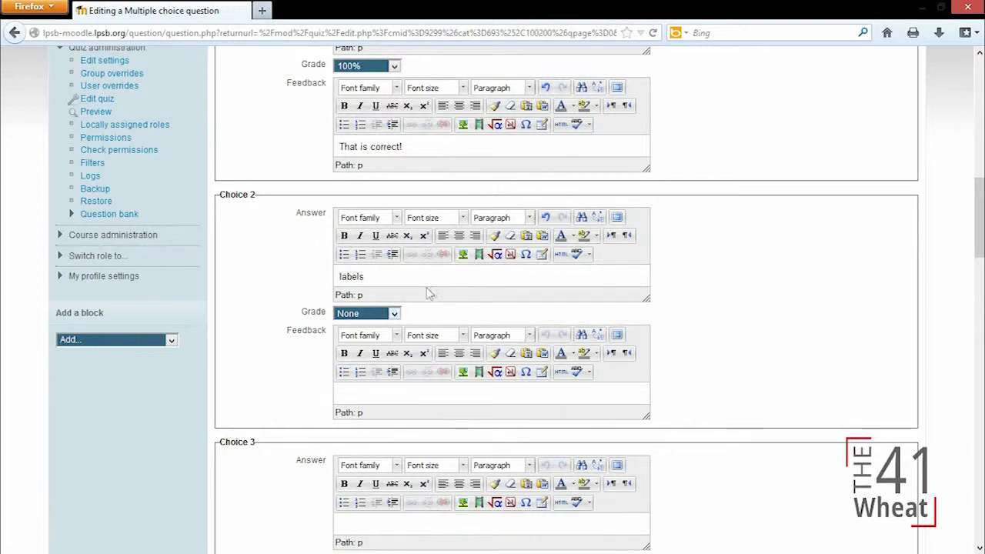
{"action": "left_click", "coordinate": [395, 315]}
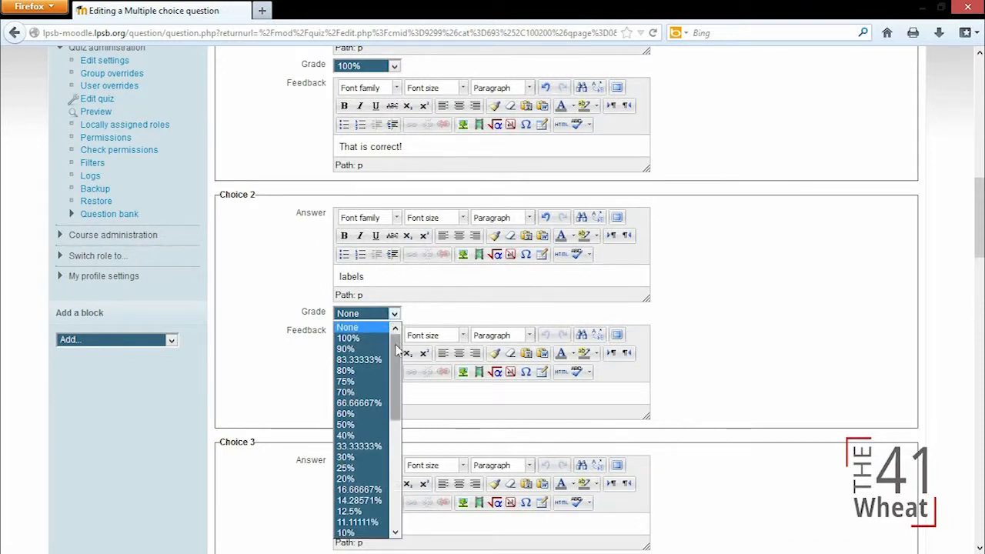
{"action": "left_click_drag", "start_coordinate": [397, 356], "coordinate": [403, 307]}
{"action": "left_click", "coordinate": [776, 291]}
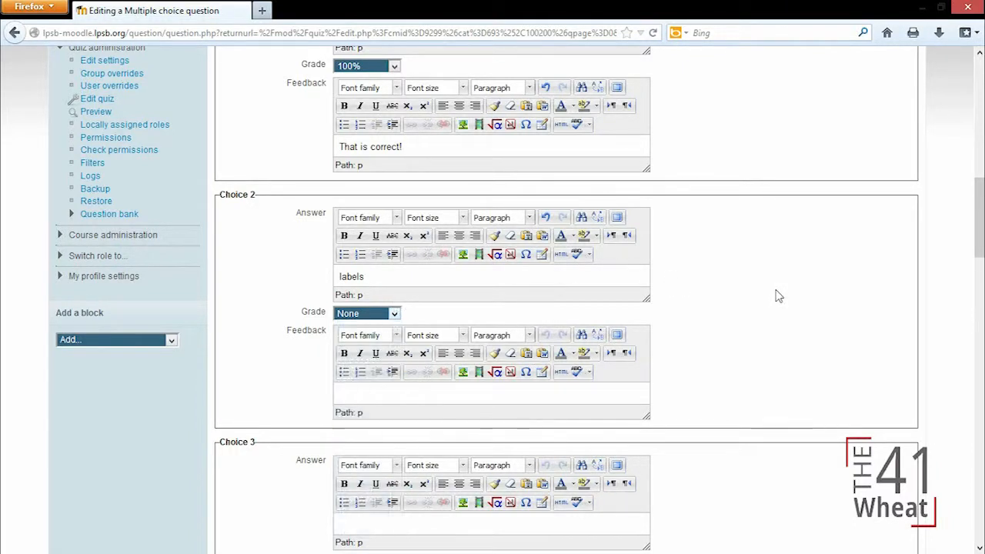
- Enter "files and folders" as the answer for Choice 3 and "forum" for Choice 4
{"action": "left_click_drag", "start_coordinate": [978, 226], "coordinate": [977, 265]}
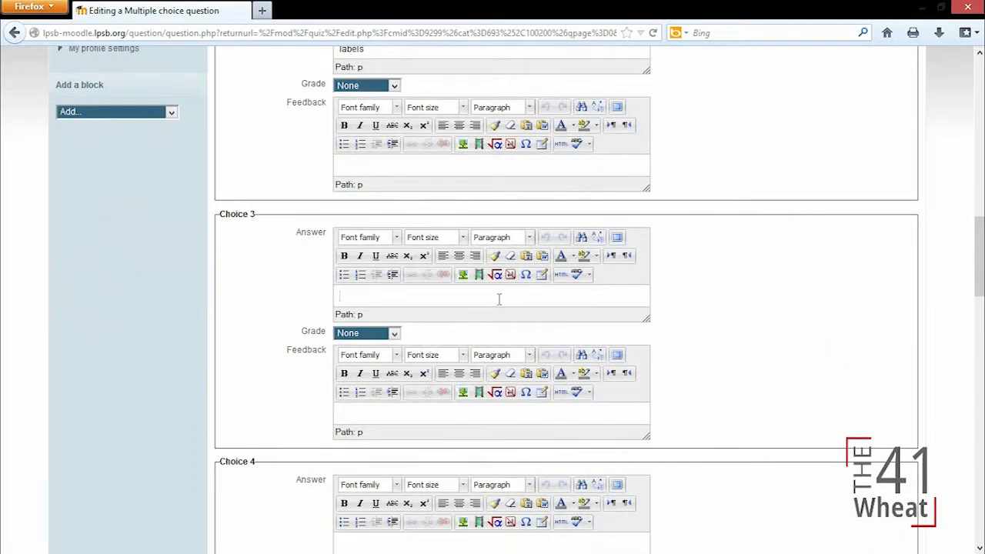
{"action": "type", "text": "files and folders"}
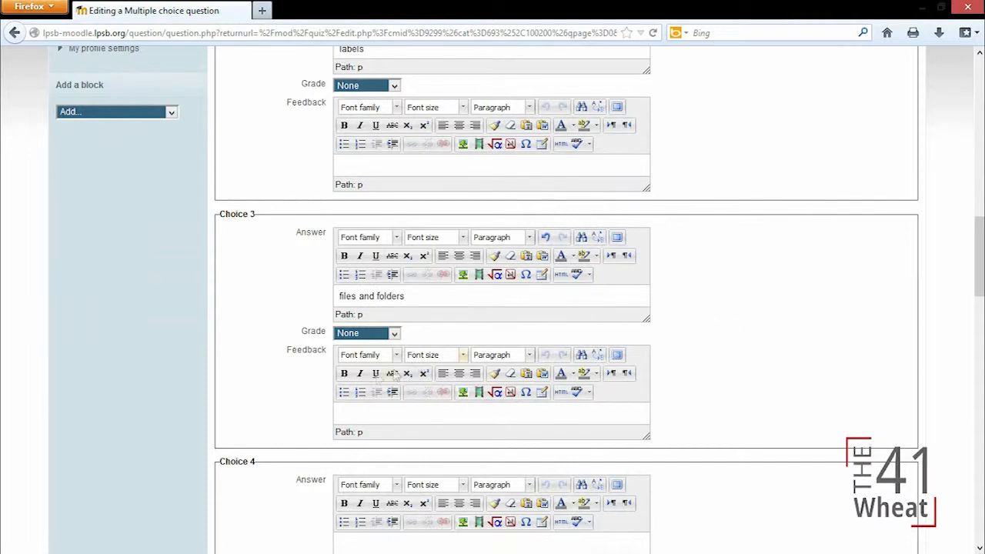
{"action": "left_click_drag", "start_coordinate": [977, 247], "coordinate": [979, 298]}
{"action": "left_click", "coordinate": [540, 283]}
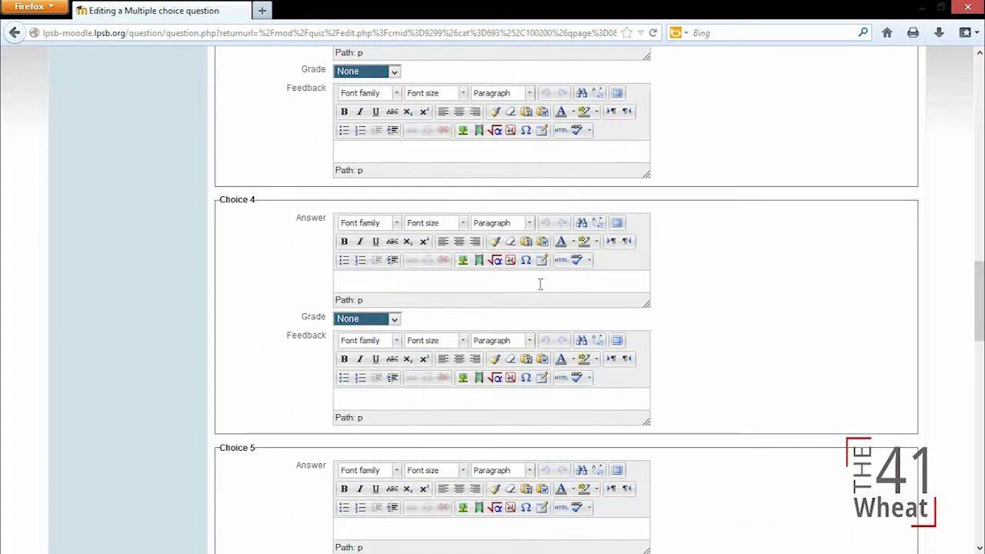
{"action": "type", "text": "forum"}
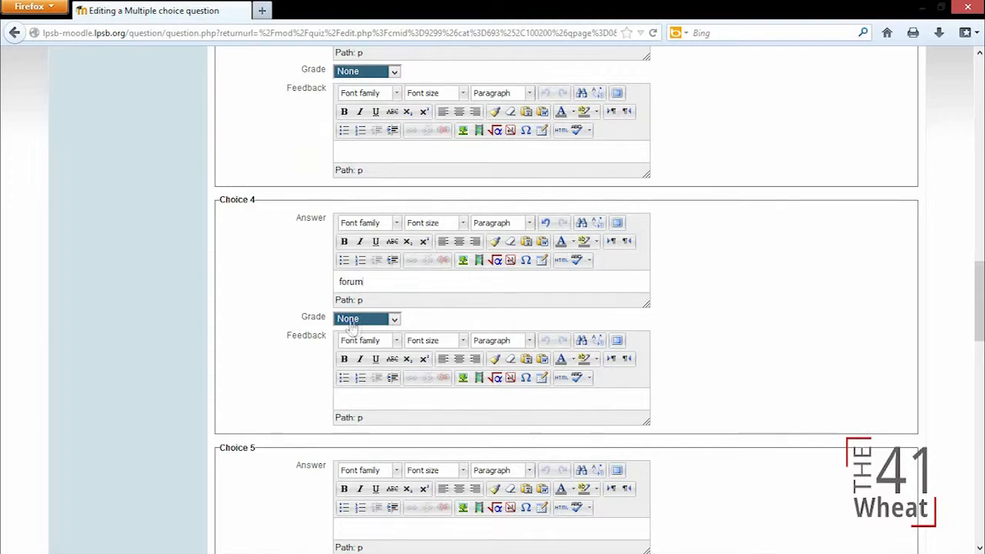
- Examine the empty Choice 5, the combined feedback fields, the multiple tries settings and the question's default mark
{"action": "left_click_drag", "start_coordinate": [976, 287], "coordinate": [981, 347]}
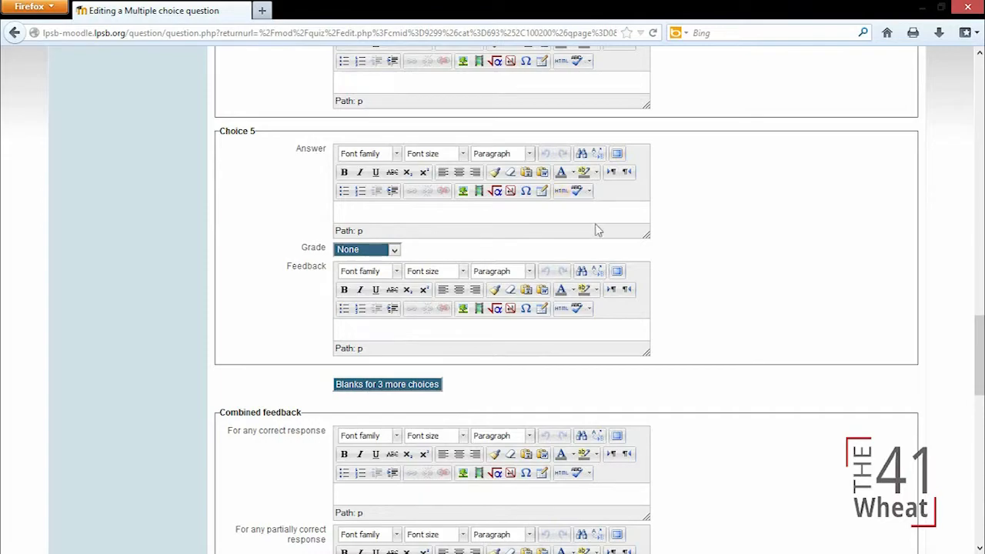
{"action": "left_click_drag", "start_coordinate": [979, 348], "coordinate": [981, 391]}
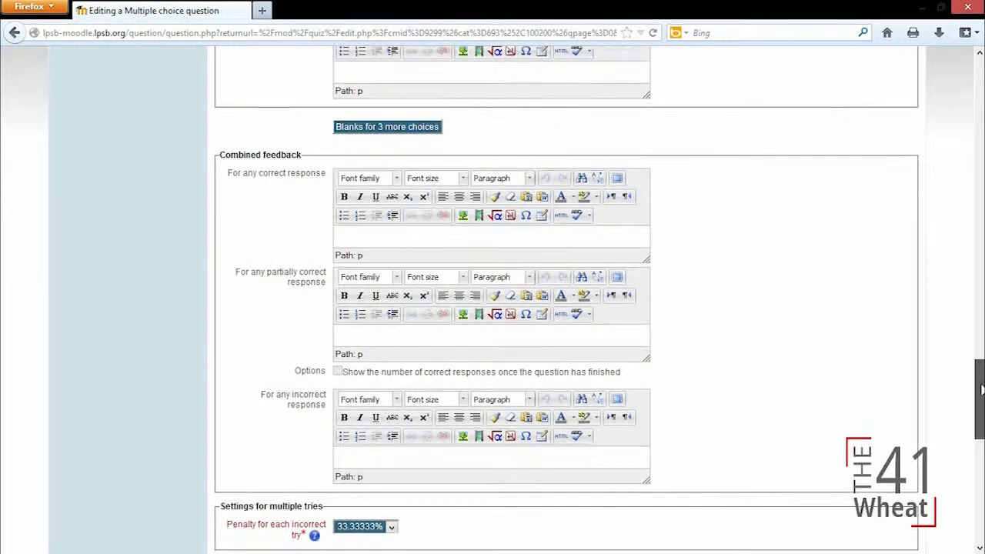
{"action": "left_click", "coordinate": [405, 237]}
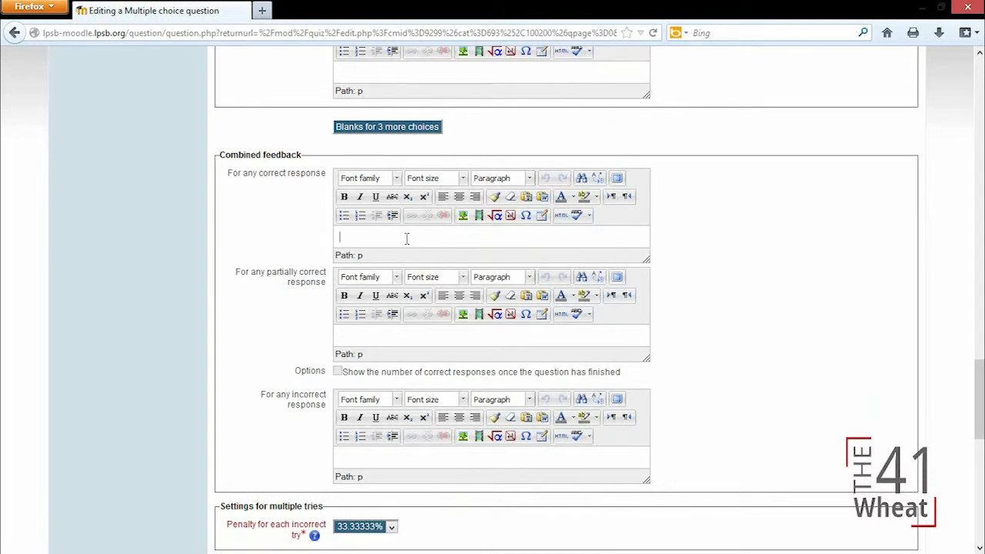
{"action": "left_click", "coordinate": [380, 334]}
{"action": "left_click_drag", "start_coordinate": [979, 371], "coordinate": [979, 408]}
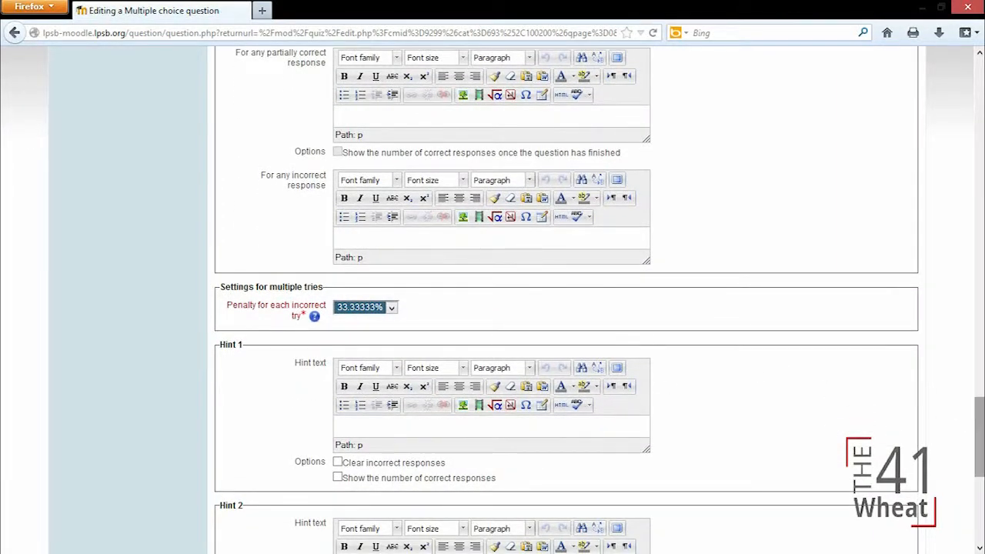
{"action": "scroll", "coordinate": [966, 181], "scroll_direction": "up", "scroll_amount": 8}
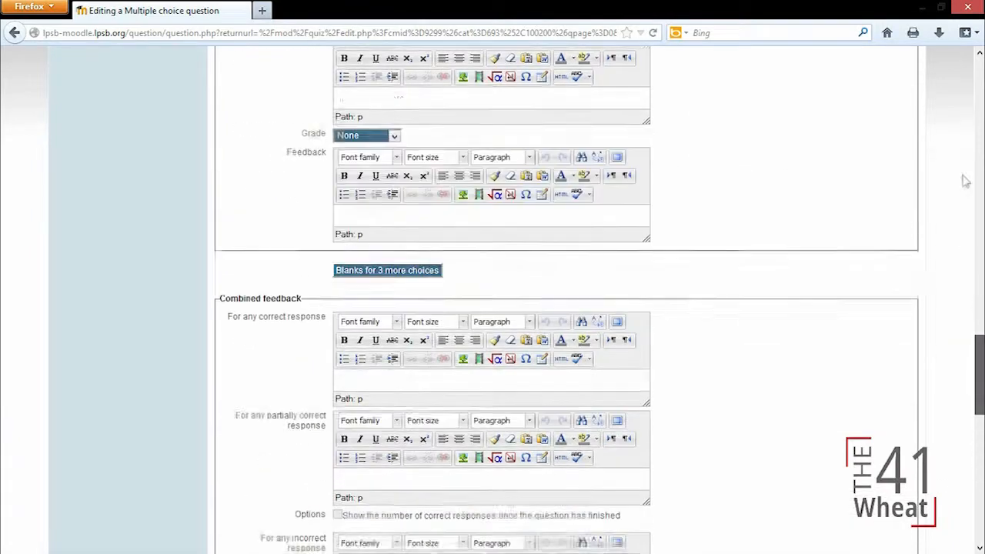
{"action": "scroll", "coordinate": [966, 181], "scroll_direction": "up", "scroll_amount": 15}
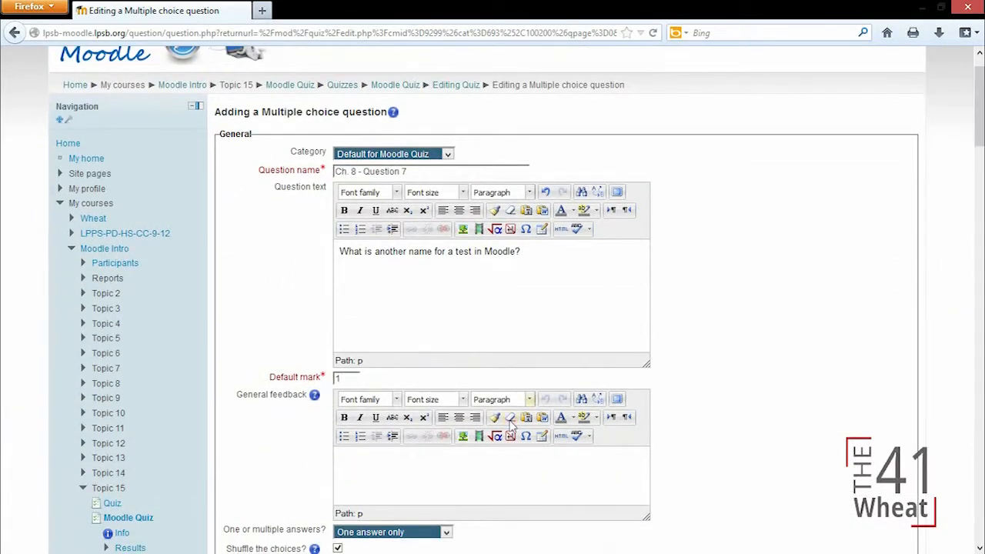
{"action": "double_click", "coordinate": [338, 379]}
{"action": "left_click", "coordinate": [406, 378]}
- Set the penalty for each incorrect try to 100% and save the question without tags
{"action": "left_click_drag", "start_coordinate": [979, 102], "coordinate": [978, 488]}
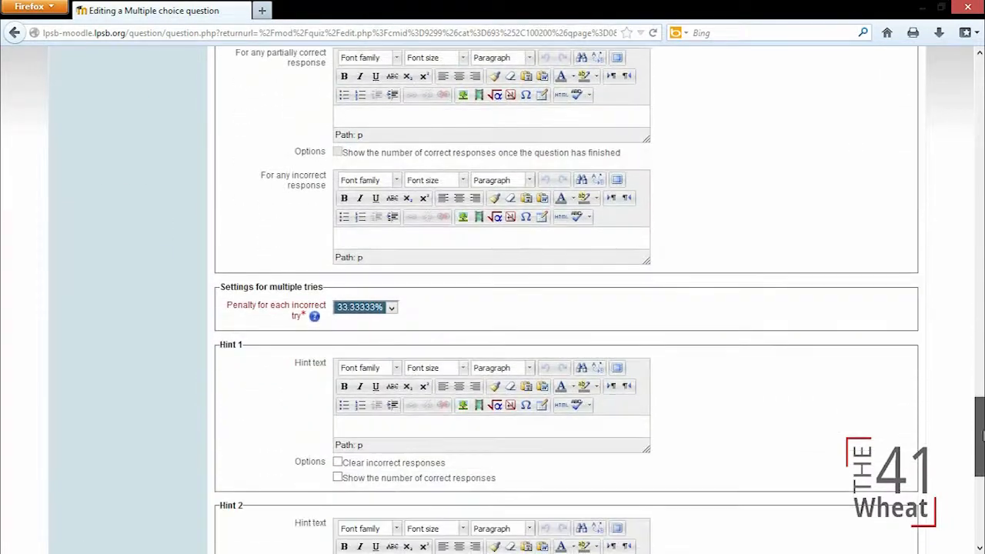
{"action": "left_click", "coordinate": [359, 309]}
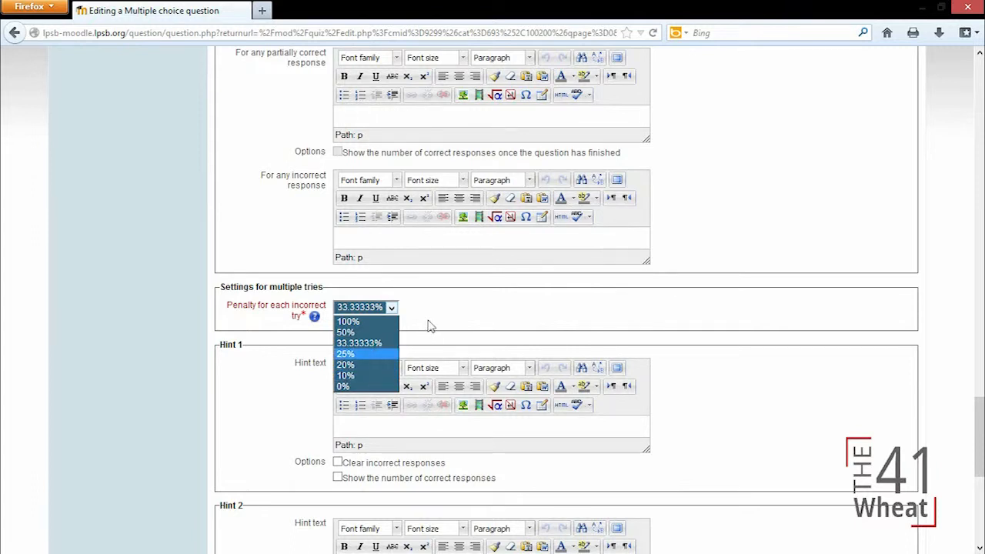
{"action": "left_click", "coordinate": [386, 322]}
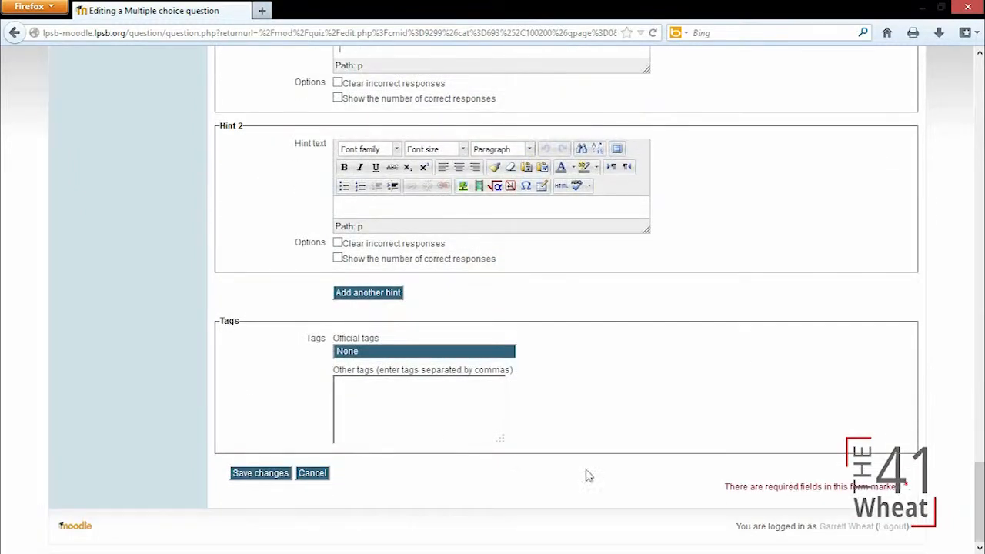
{"action": "left_click", "coordinate": [428, 401]}
{"action": "left_click", "coordinate": [259, 479]}
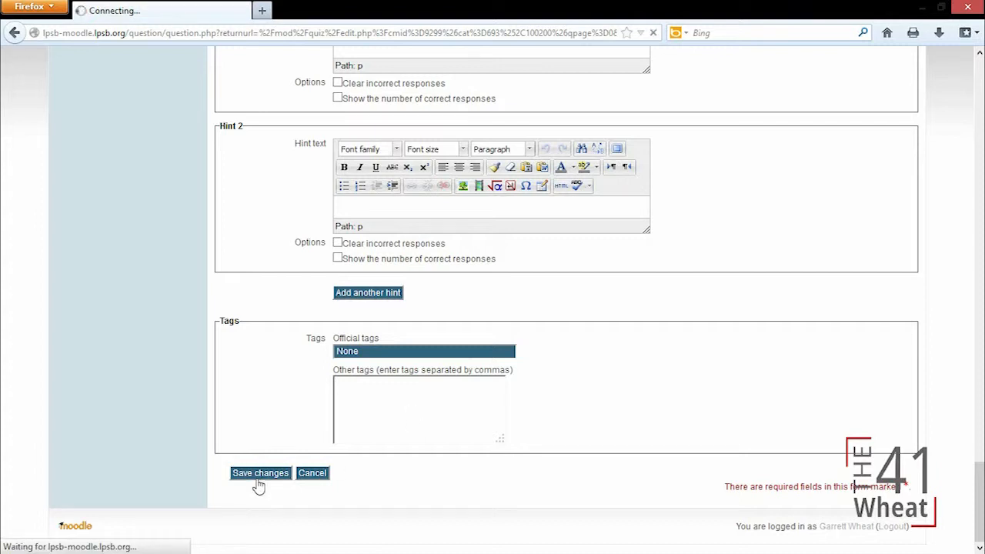